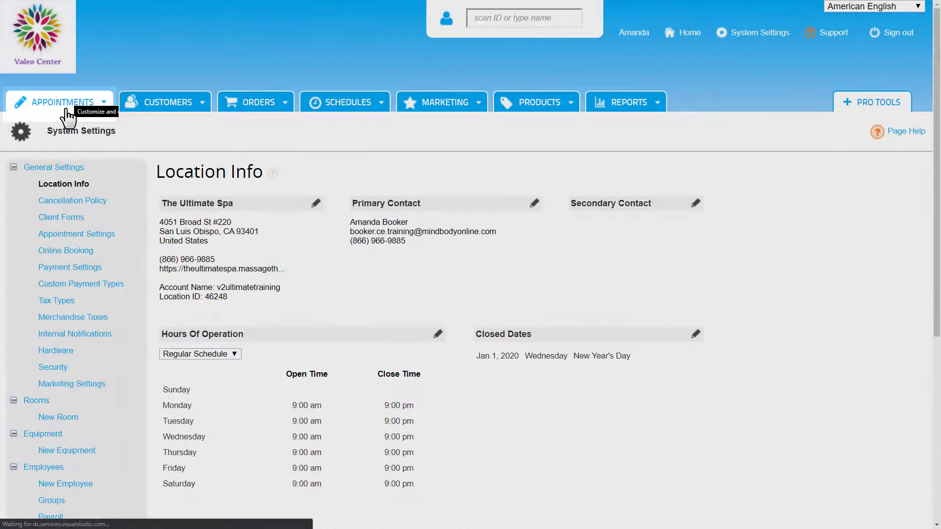
# Step: Show the appointments calendar for Thursday, November 14, 2019, paging the mini-calendar ahead to December
pyautogui.click(65, 116)
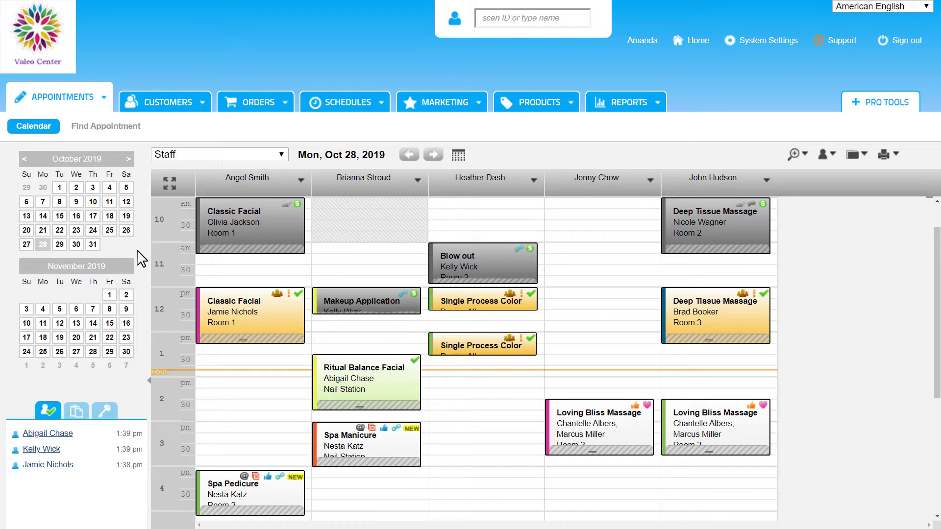
pyautogui.click(93, 323)
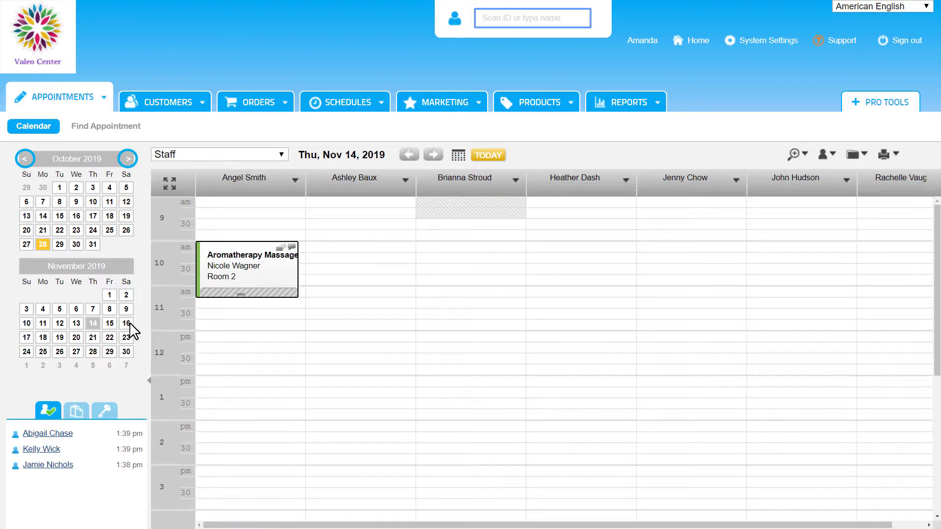
pyautogui.click(129, 159)
# Step: Jump the calendar to June 21, 2018 via the month and year dropdowns, then return to today, Oct 28, 2019
pyautogui.click(24, 159)
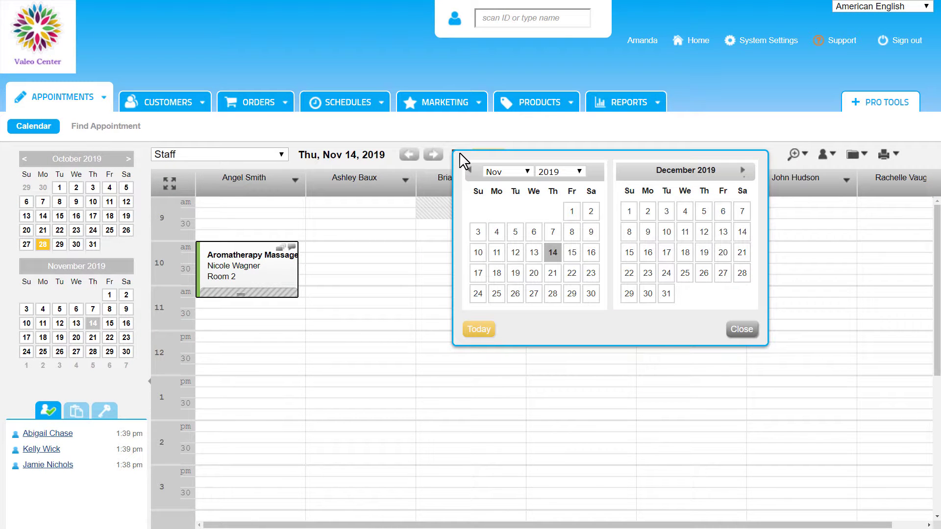
pyautogui.click(528, 173)
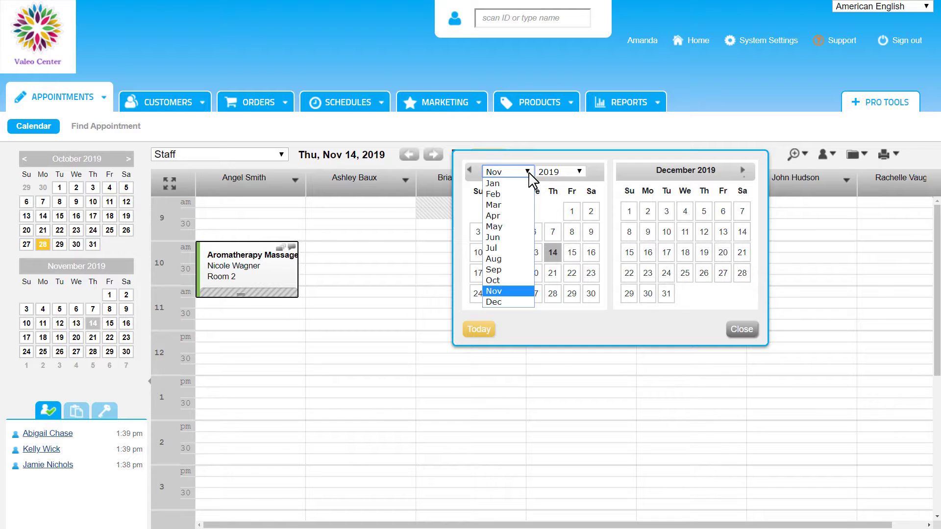
pyautogui.click(526, 238)
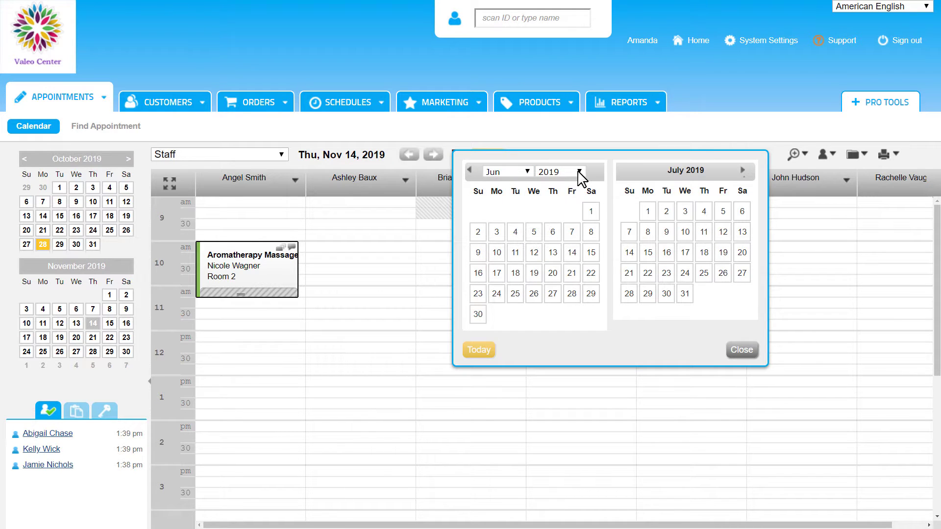
pyautogui.click(579, 173)
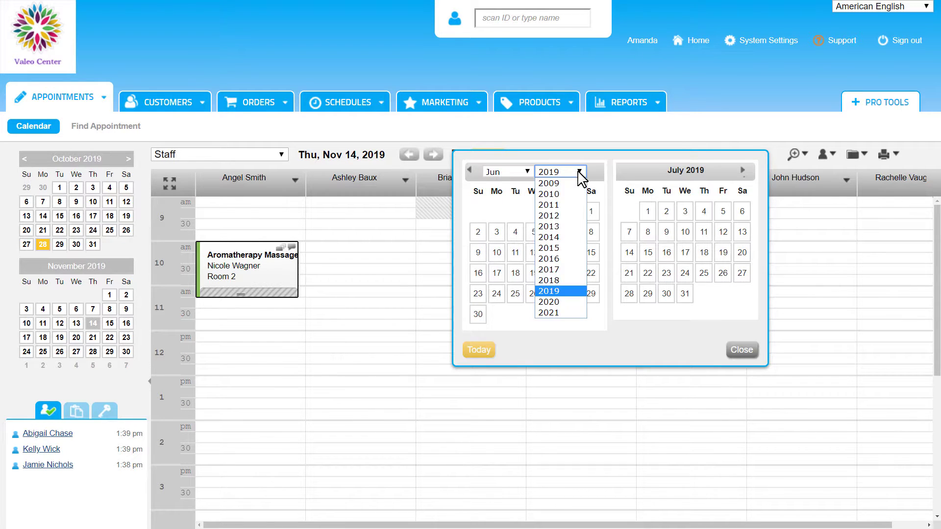
pyautogui.click(563, 276)
pyautogui.click(553, 274)
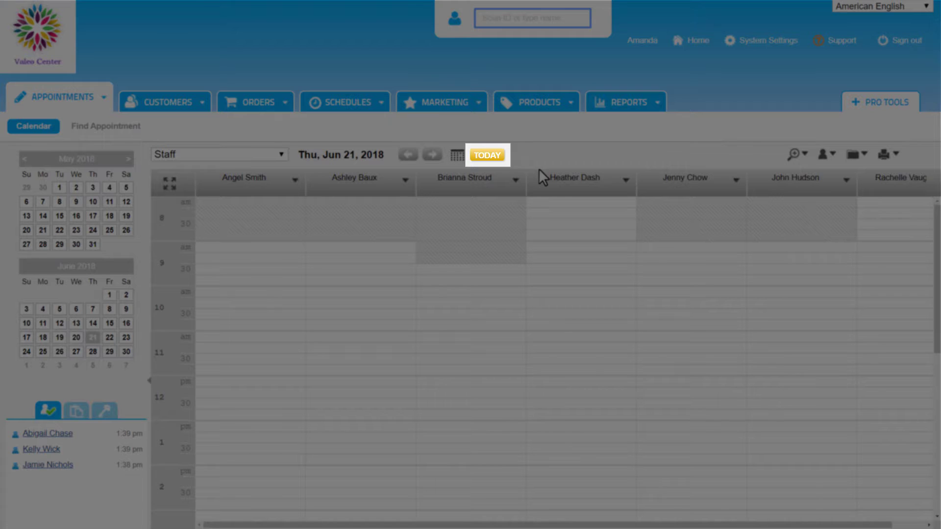
pyautogui.click(482, 156)
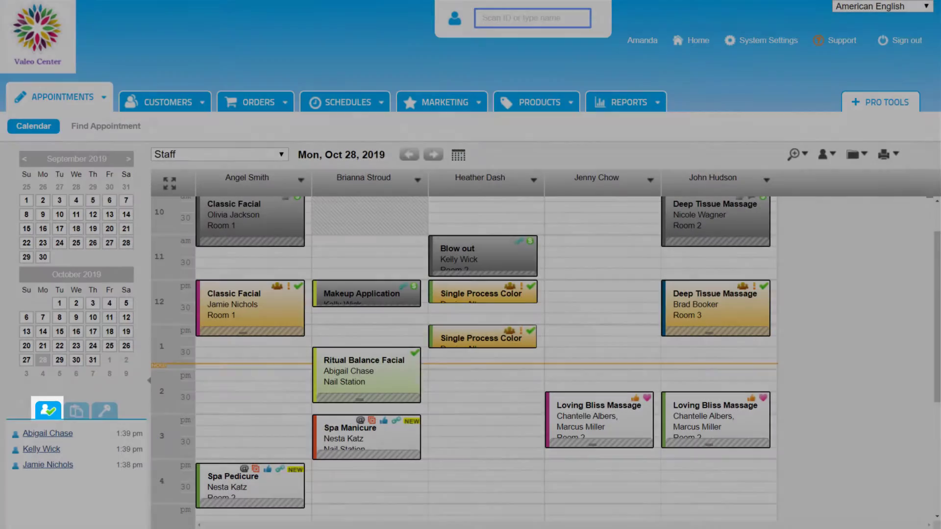
# Step: Search a customer by partial name in Scan ID, view their profile, then return to the calendar
pyautogui.write('Chan')
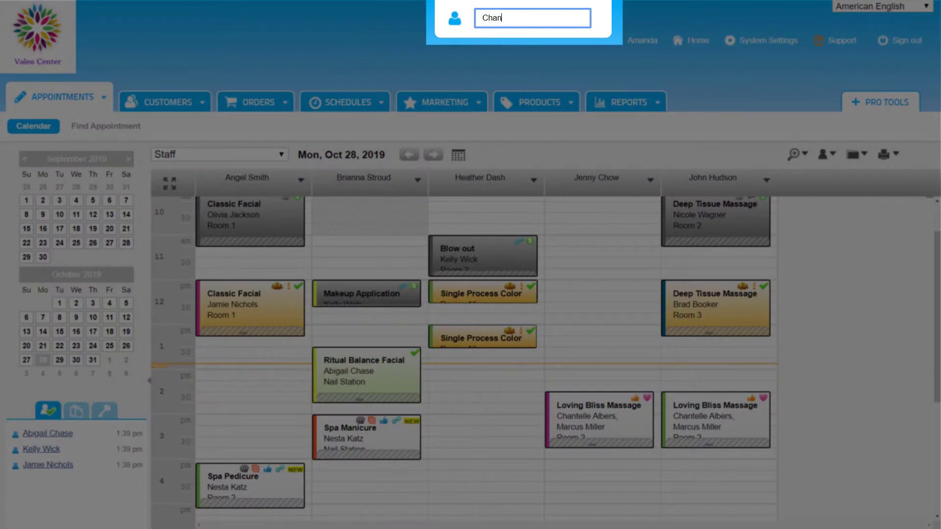
pyautogui.click(608, 80)
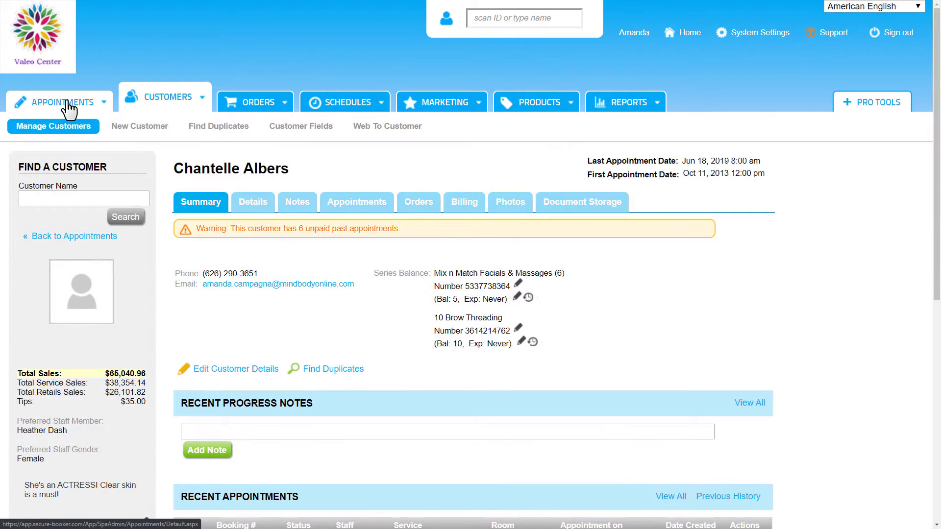
pyautogui.click(68, 104)
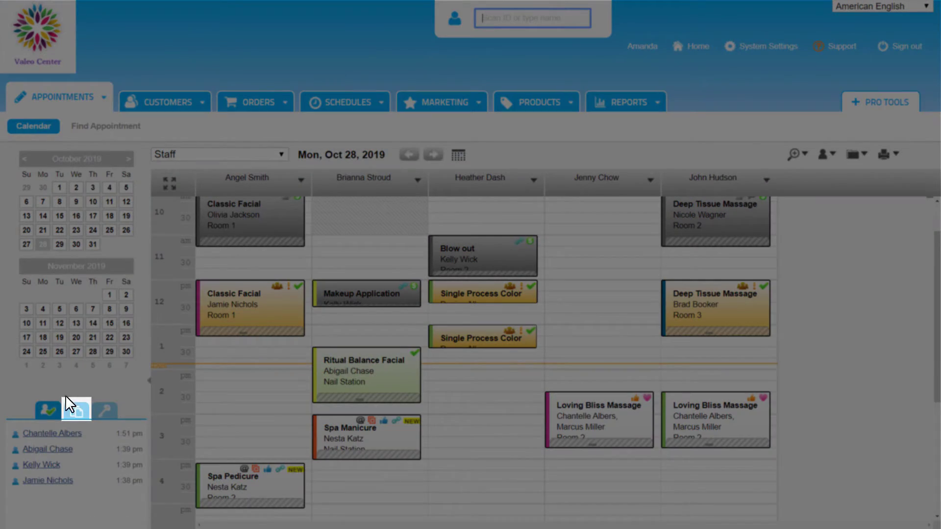
# Step: Display the sidebar key legend and scroll through the appointment icon meanings
pyautogui.click(75, 407)
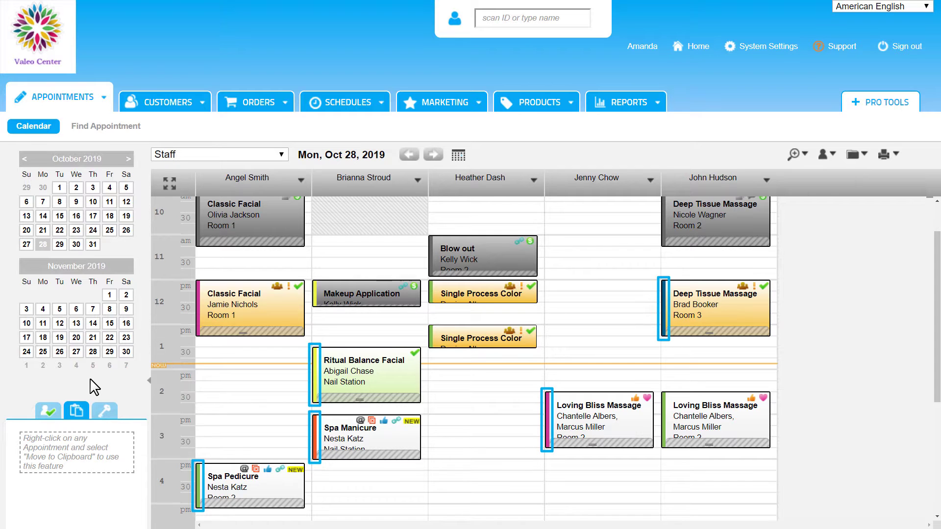
pyautogui.click(106, 408)
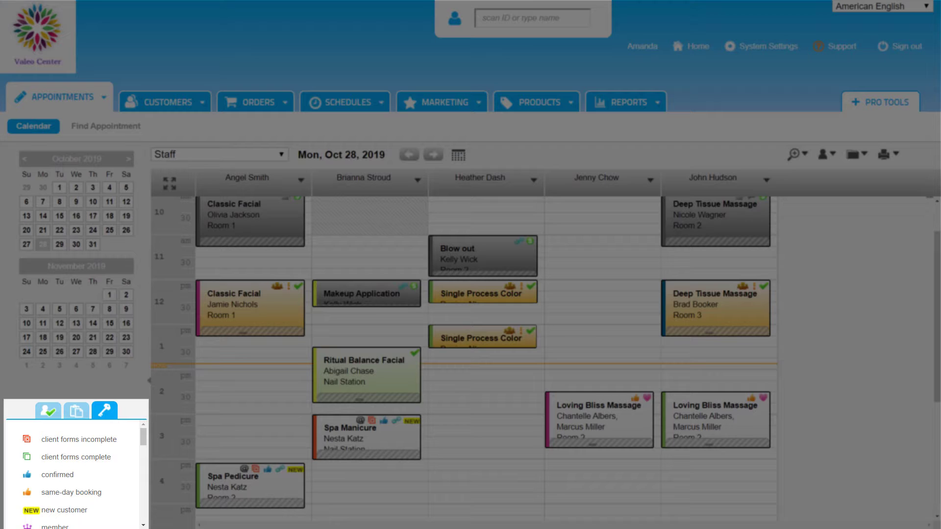
pyautogui.scroll(-3, 143, 441)
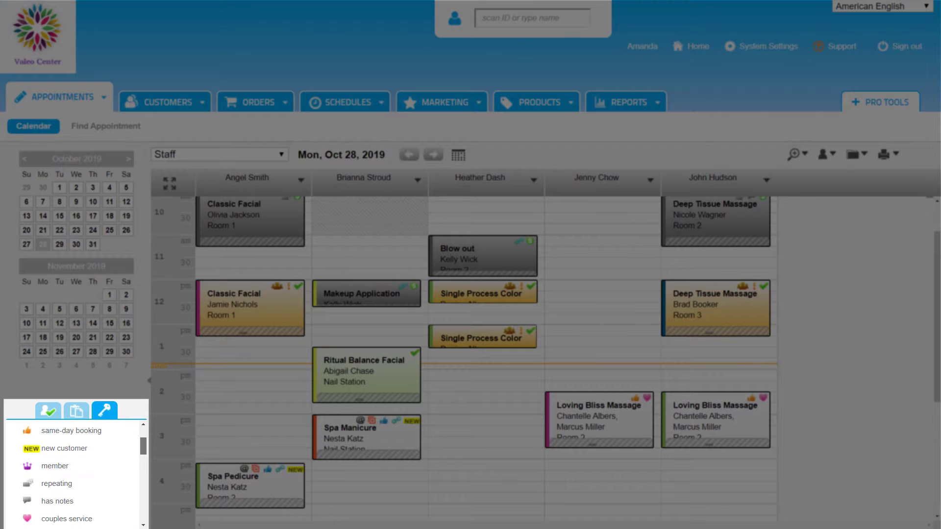
pyautogui.scroll(-5, 74, 473)
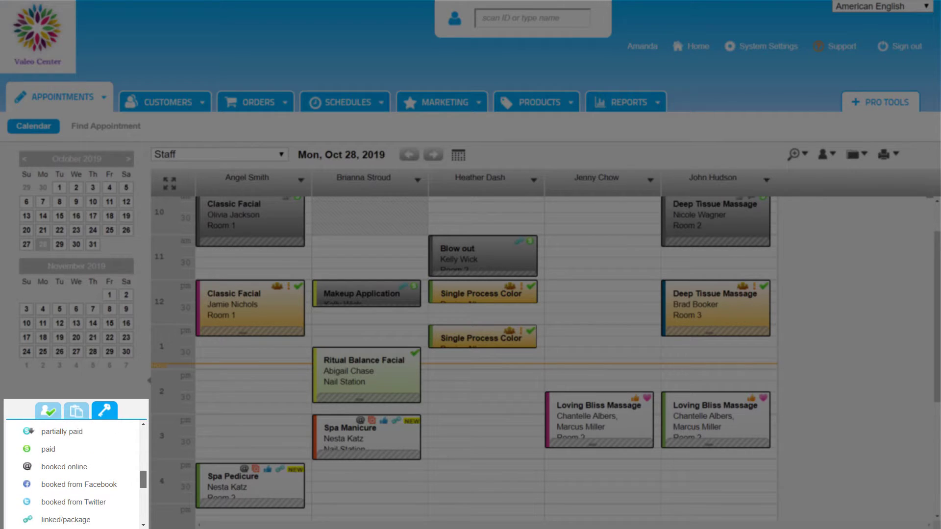
pyautogui.scroll(-5, 74, 473)
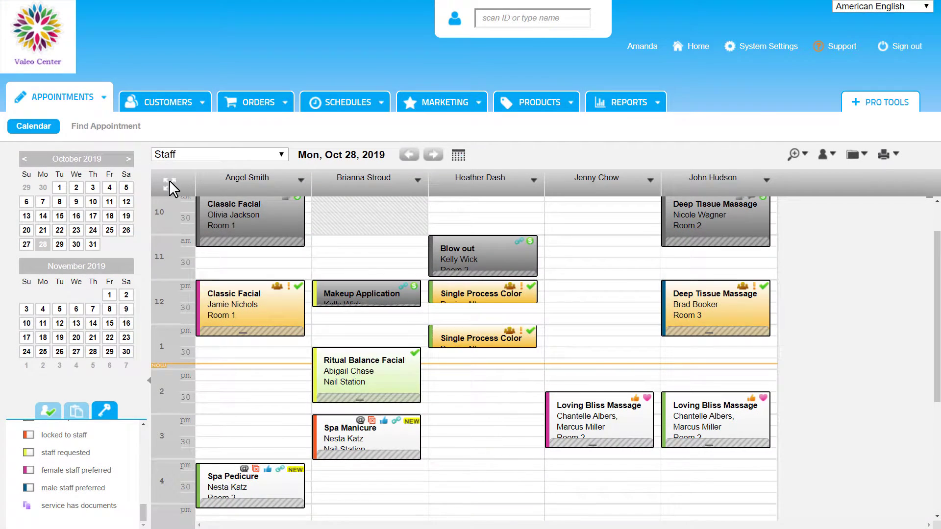
pyautogui.click(169, 182)
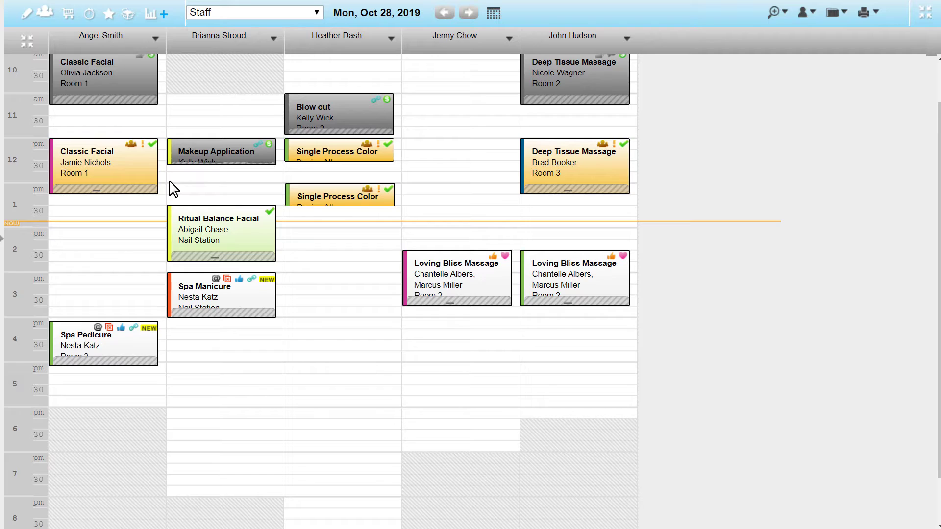
pyautogui.click(174, 190)
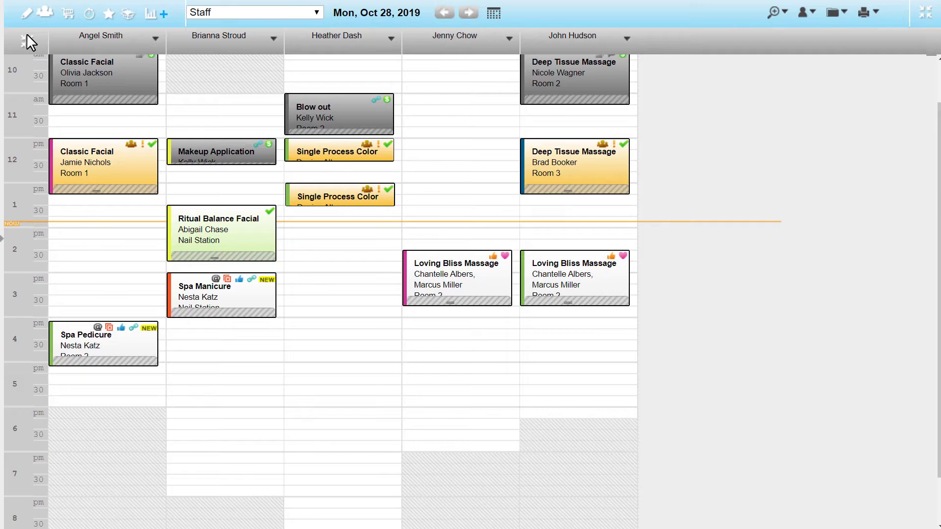
pyautogui.click(26, 39)
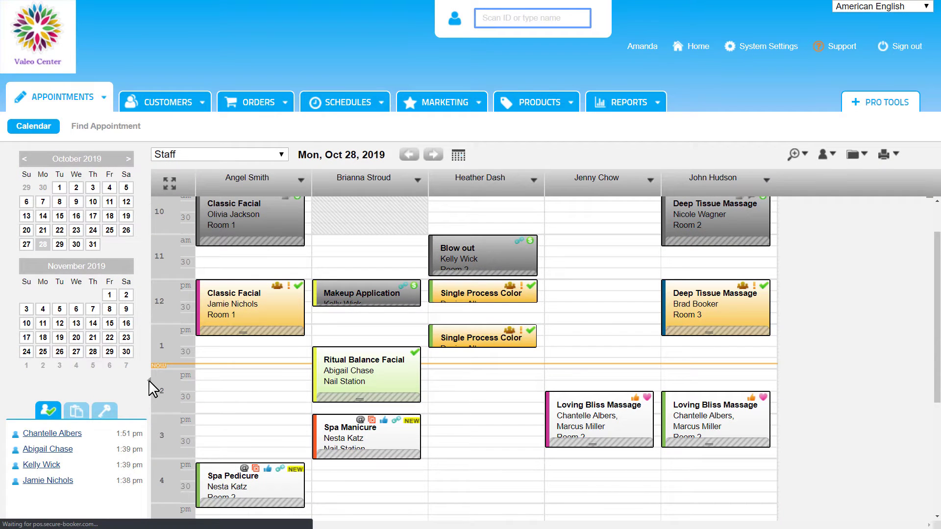
pyautogui.click(149, 381)
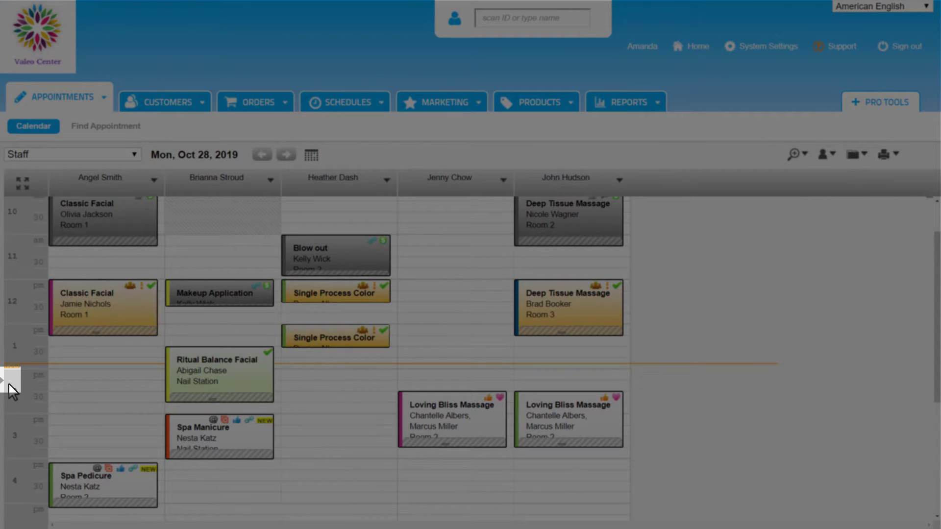
pyautogui.click(6, 382)
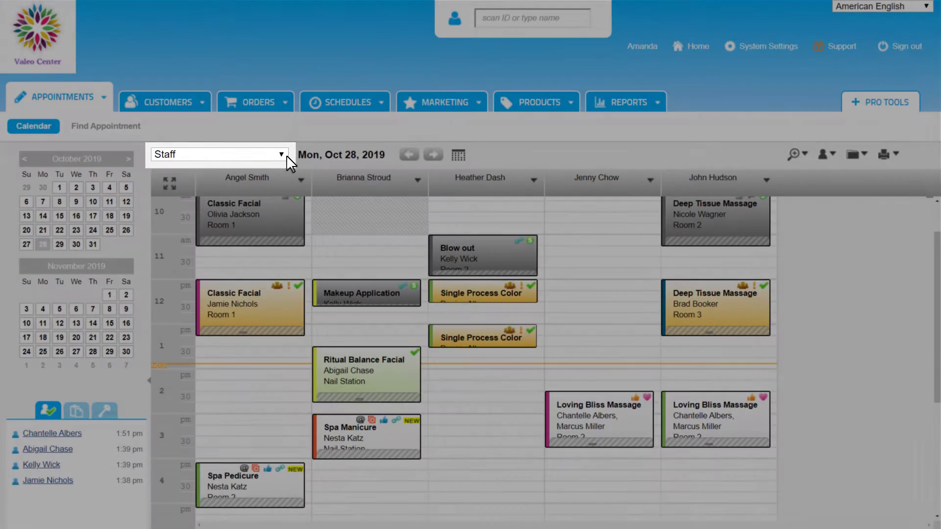
# Step: Switch the calendar to the Rooms view for Friday, November 1, 2019
pyautogui.click(281, 154)
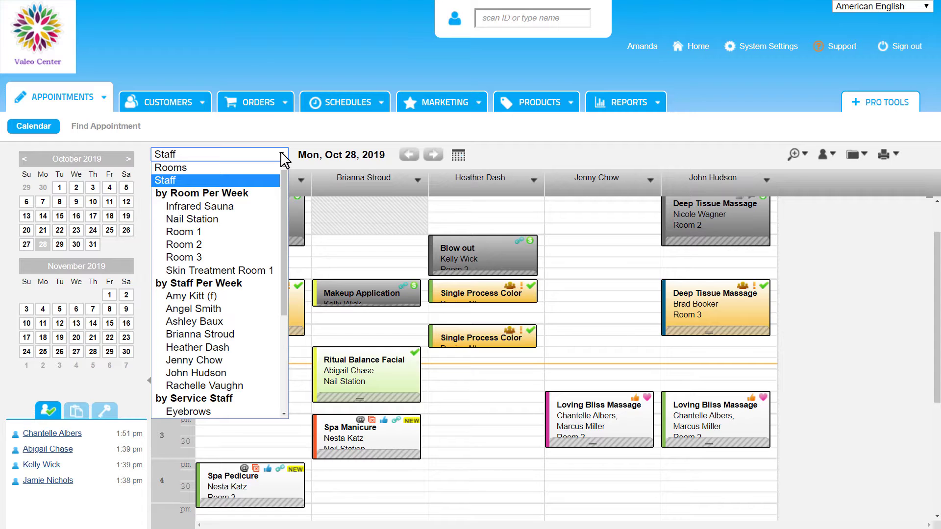
pyautogui.click(275, 167)
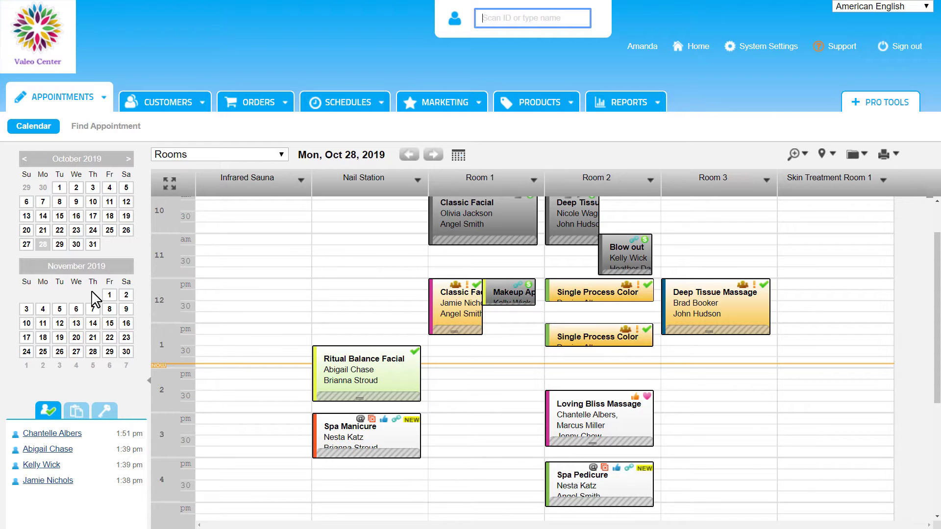
pyautogui.click(110, 295)
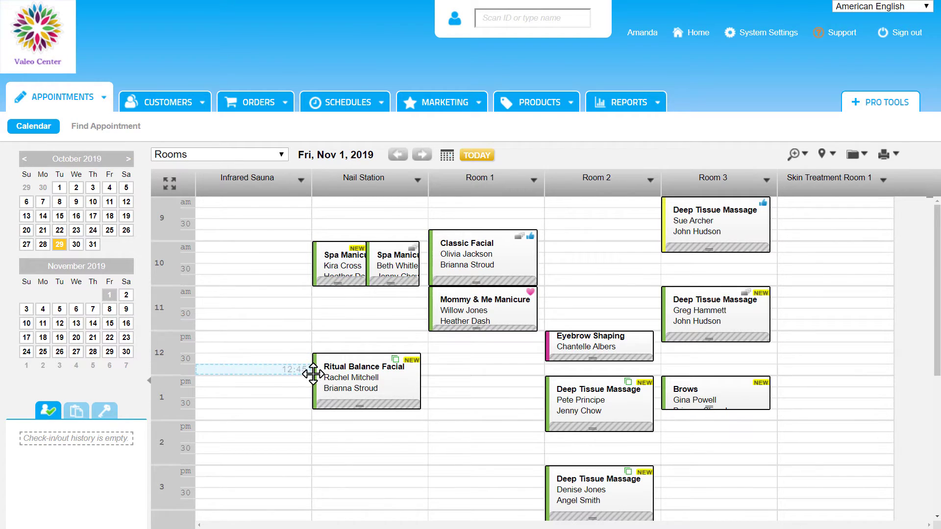
# Step: Move the Ritual Balance Facial into Skin Treatment Room 1 and confirm the change
pyautogui.moveTo(319, 374); pyautogui.dragTo(783, 375)
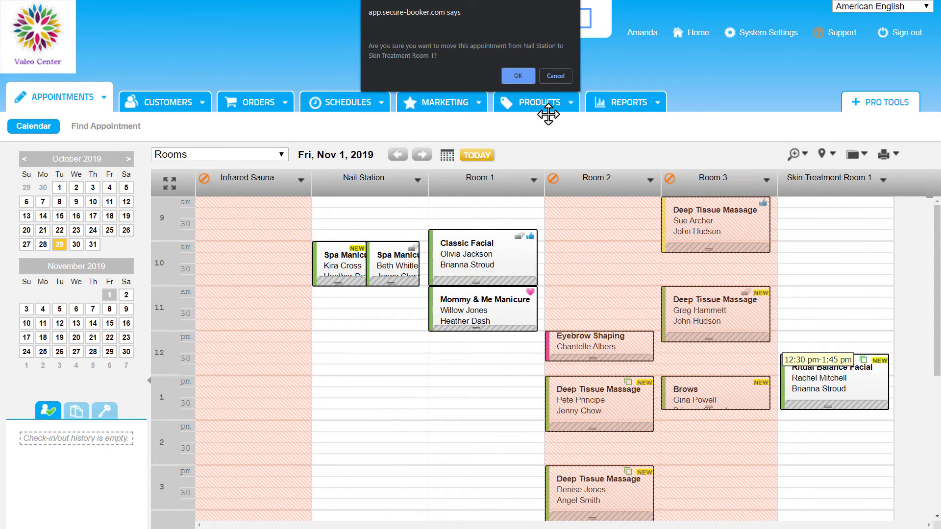
pyautogui.click(519, 77)
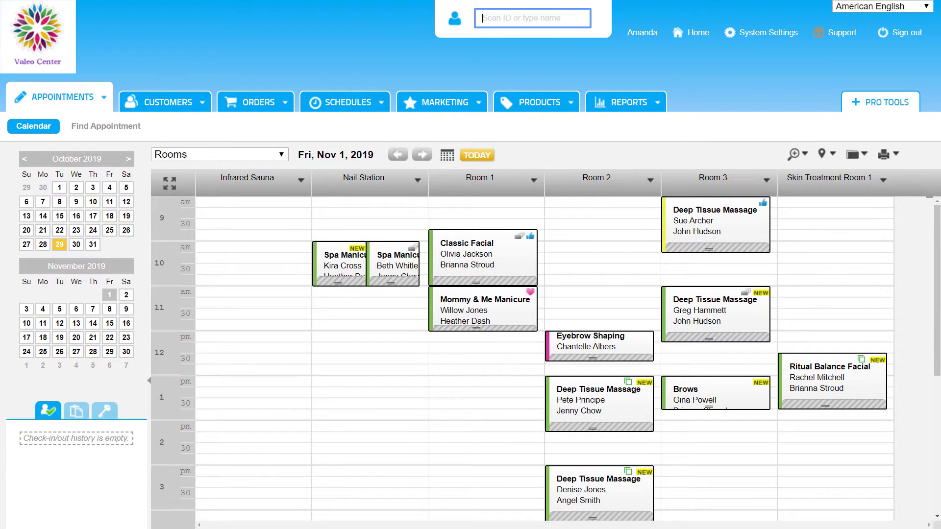
pyautogui.click(282, 155)
pyautogui.moveTo(282, 161); pyautogui.dragTo(286, 210)
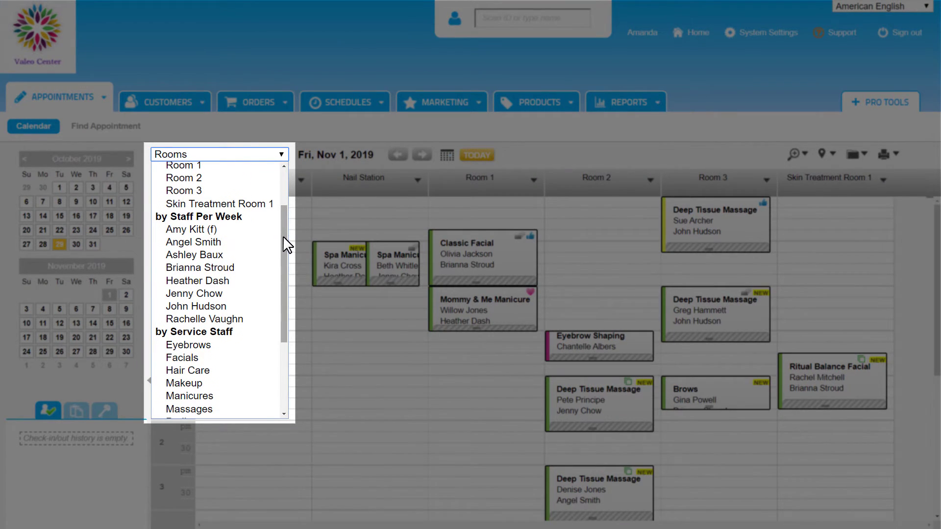
pyautogui.click(268, 241)
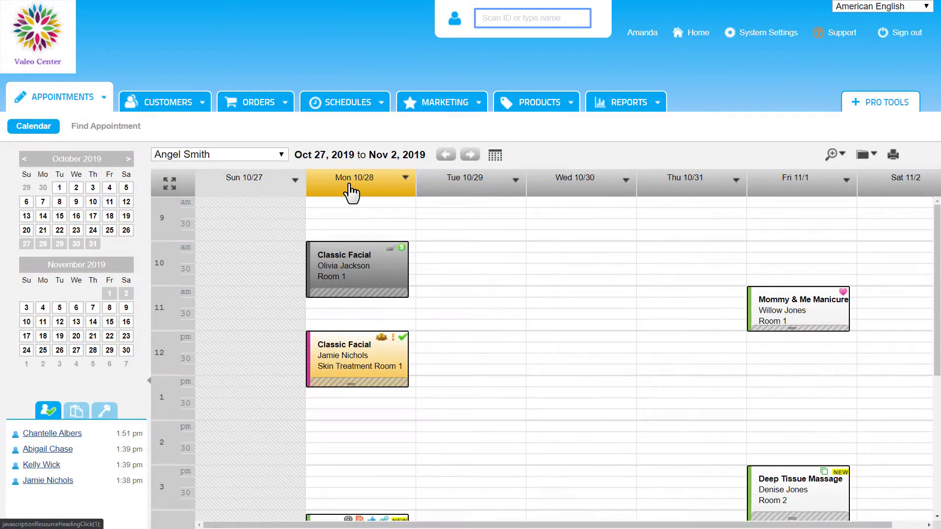
pyautogui.click(351, 189)
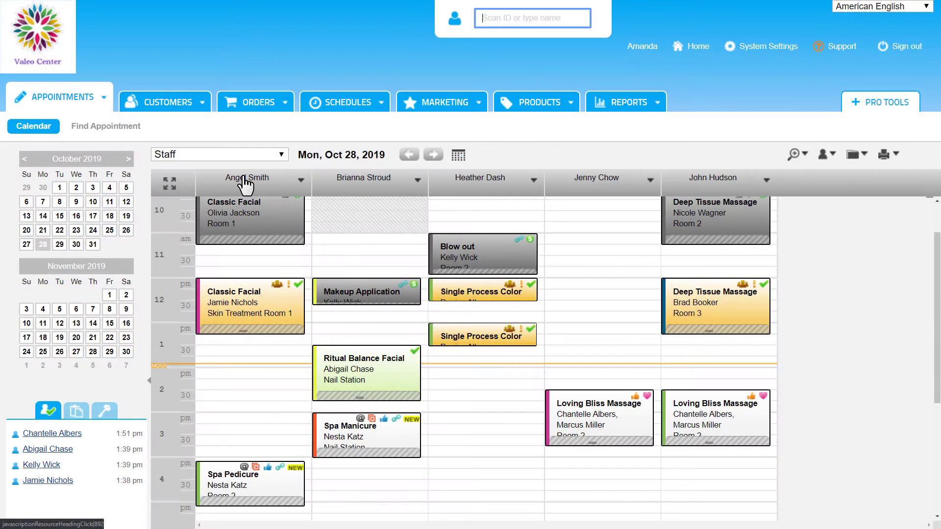
pyautogui.click(245, 185)
pyautogui.click(333, 190)
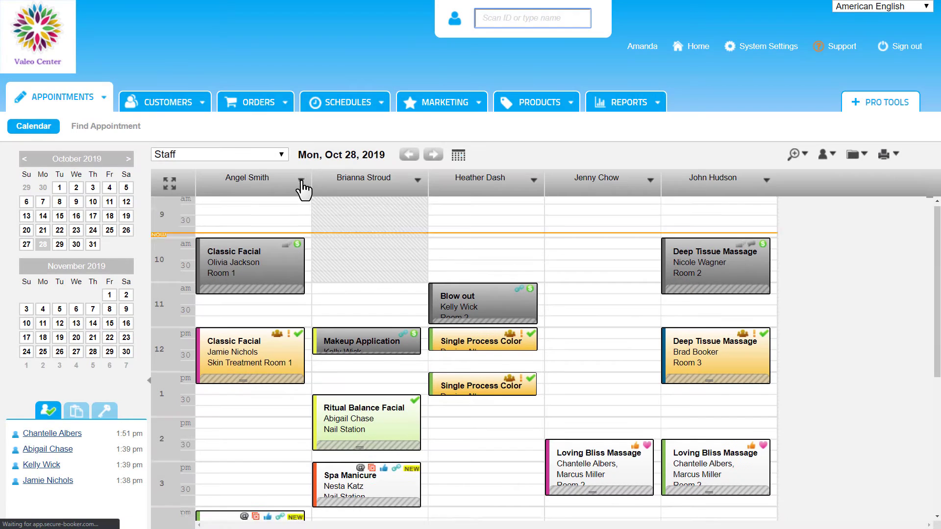
pyautogui.click(300, 181)
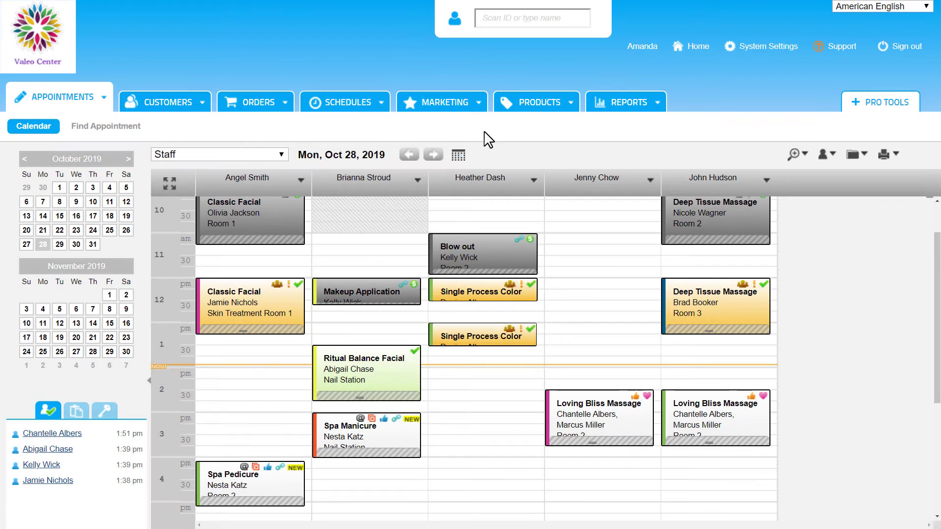
pyautogui.moveTo(482, 185); pyautogui.dragTo(246, 180)
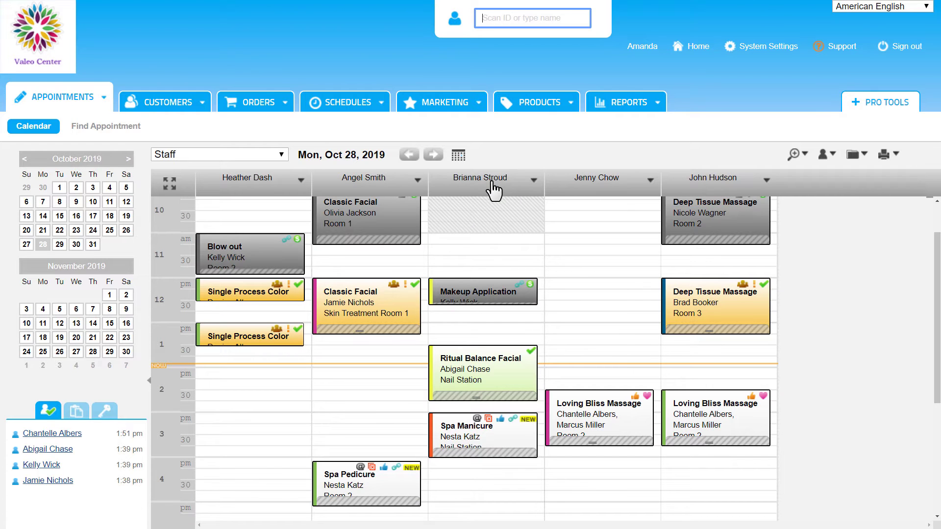
pyautogui.moveTo(498, 186); pyautogui.dragTo(707, 188)
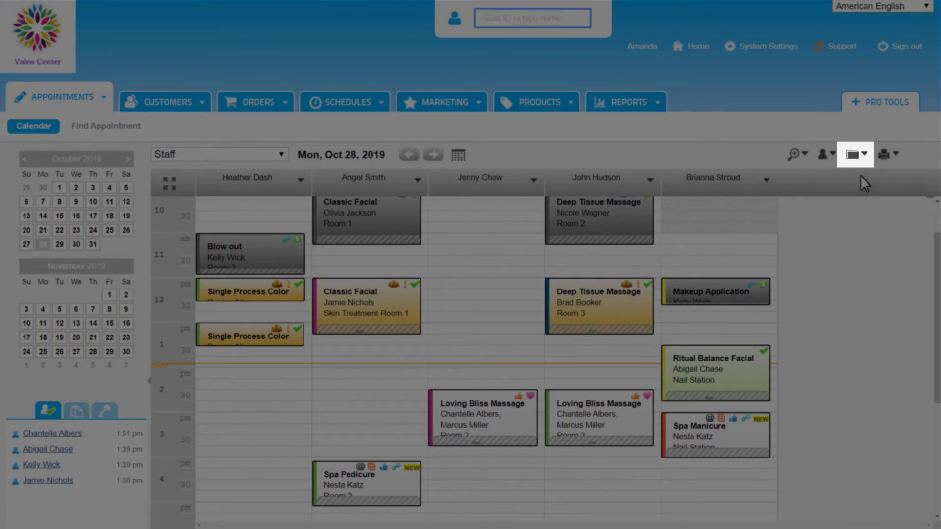
# Step: Save the current column layout as a day view named 'Front Desk View'
pyautogui.click(864, 155)
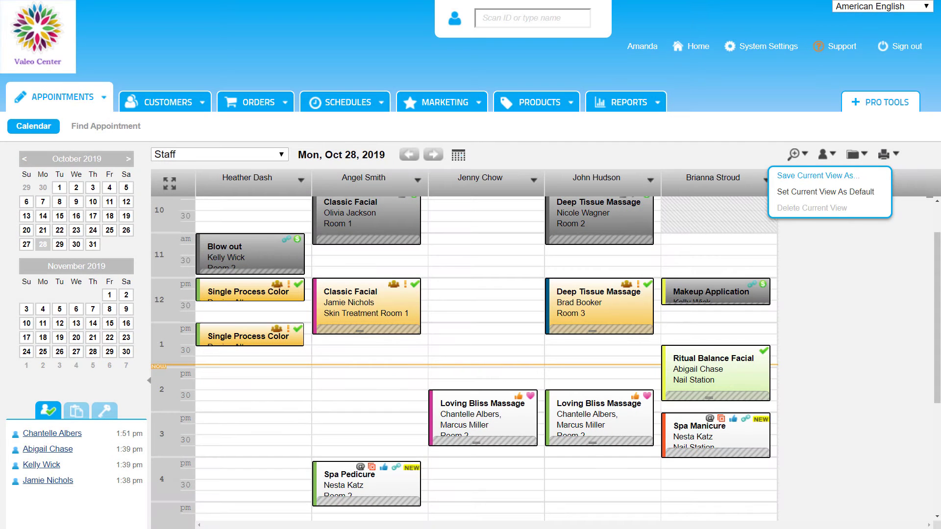
pyautogui.click(863, 176)
pyautogui.write('Front Desk View')
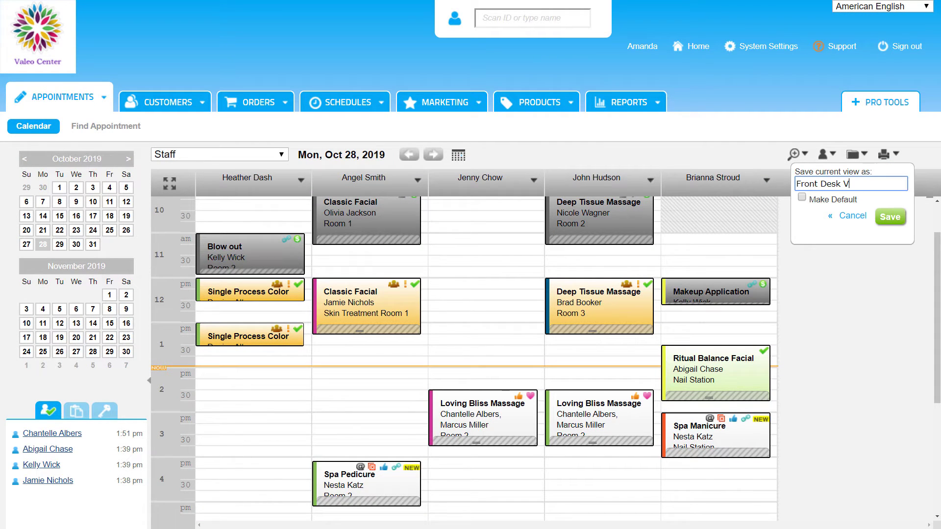
pyautogui.click(890, 217)
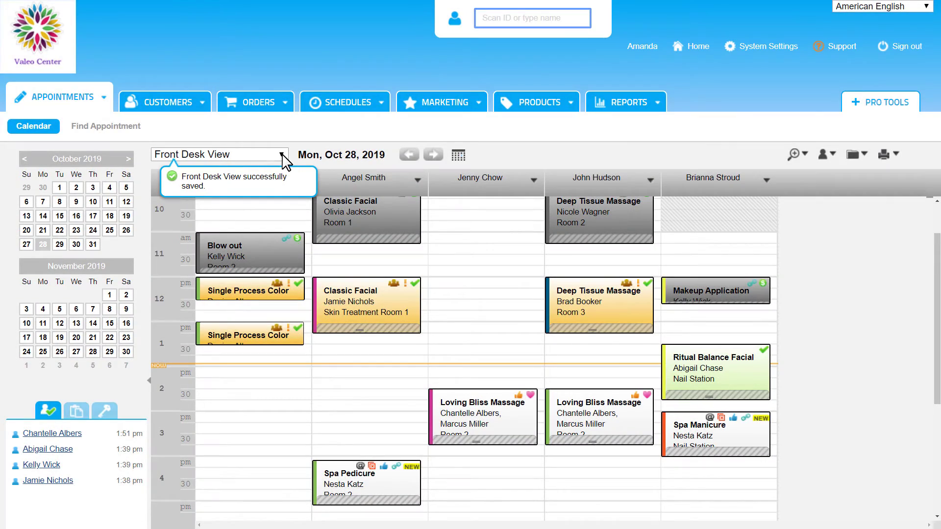
pyautogui.click(283, 155)
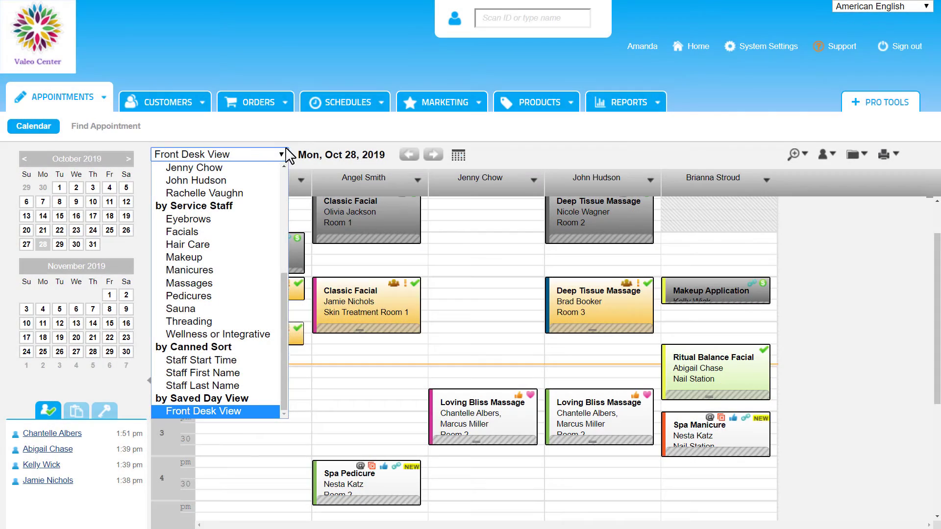
pyautogui.click(306, 133)
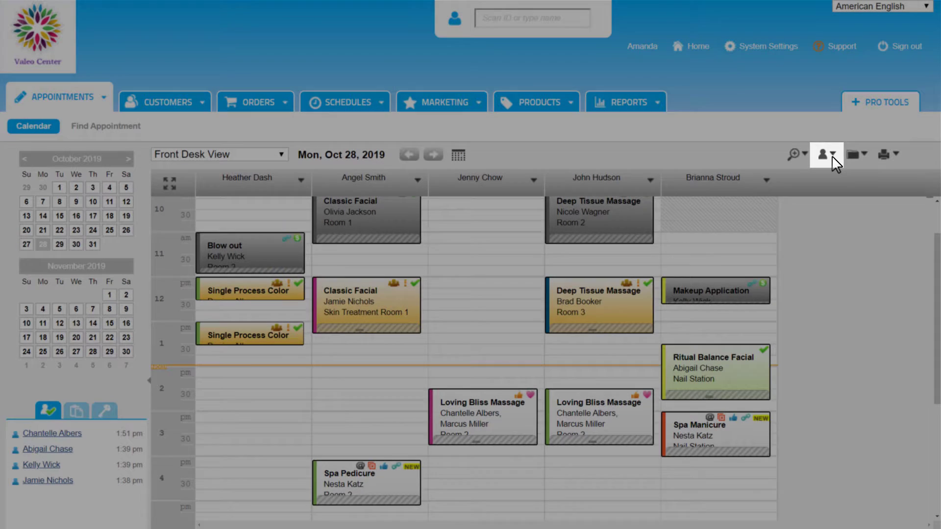
pyautogui.click(835, 163)
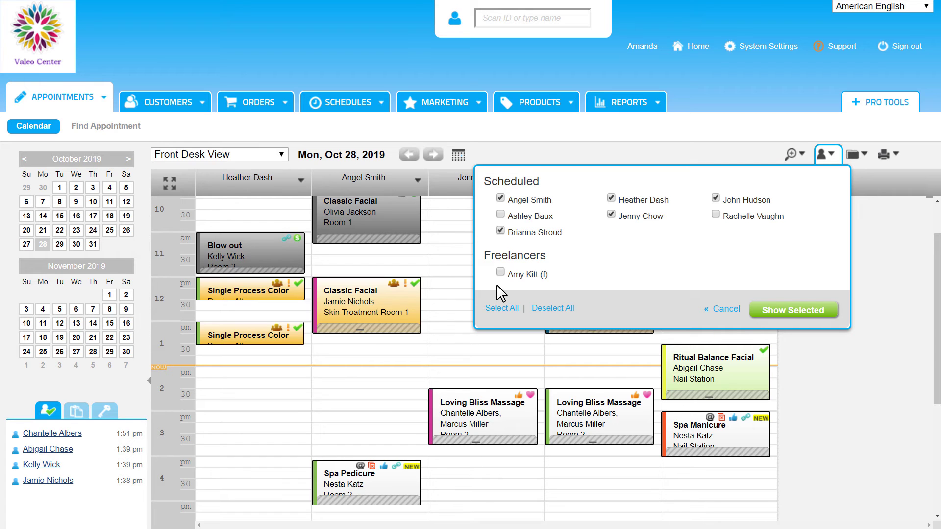
pyautogui.click(500, 272)
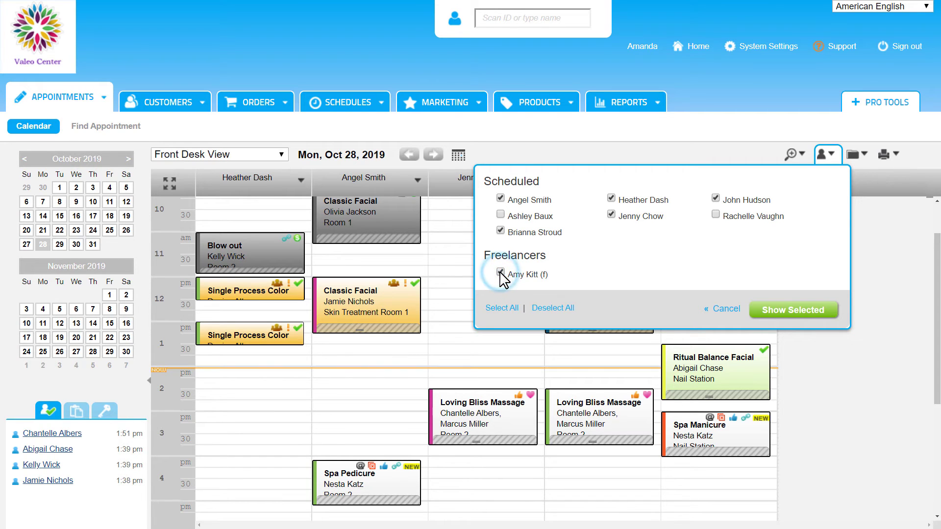
pyautogui.click(784, 310)
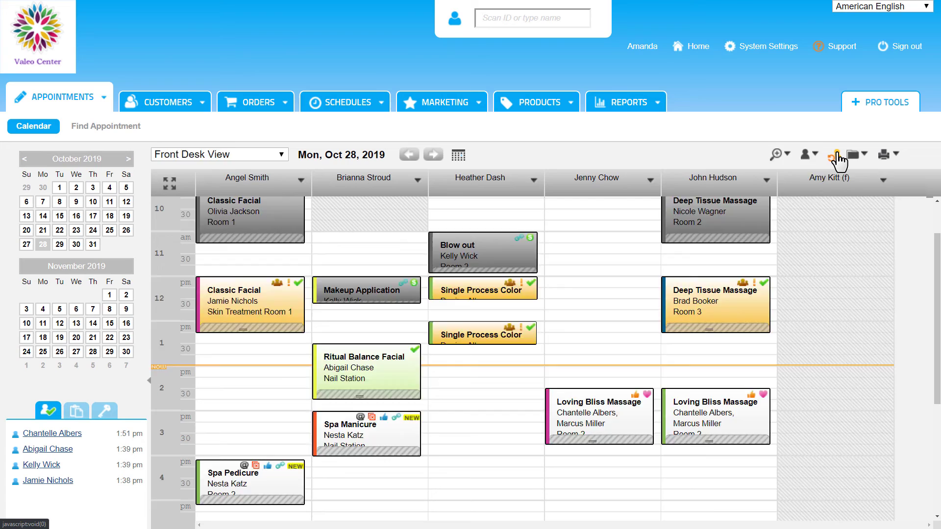
pyautogui.click(837, 158)
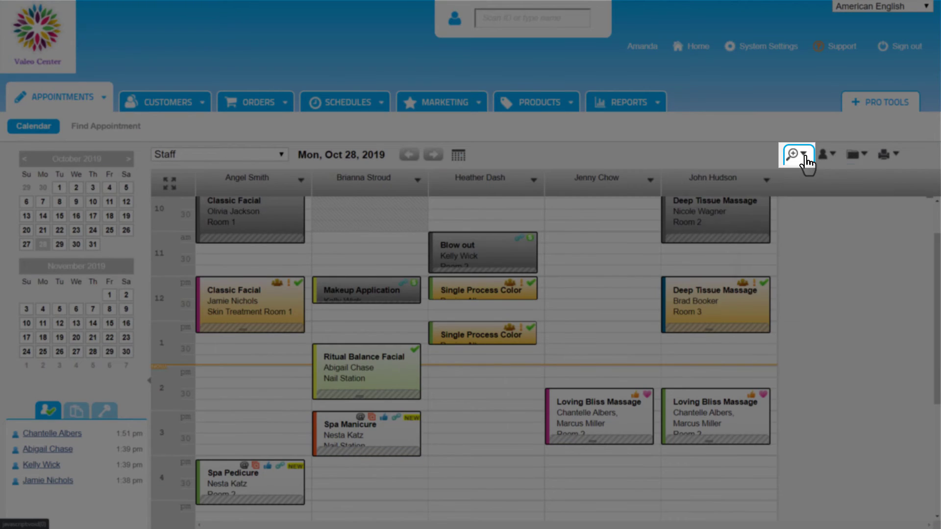
pyautogui.click(800, 155)
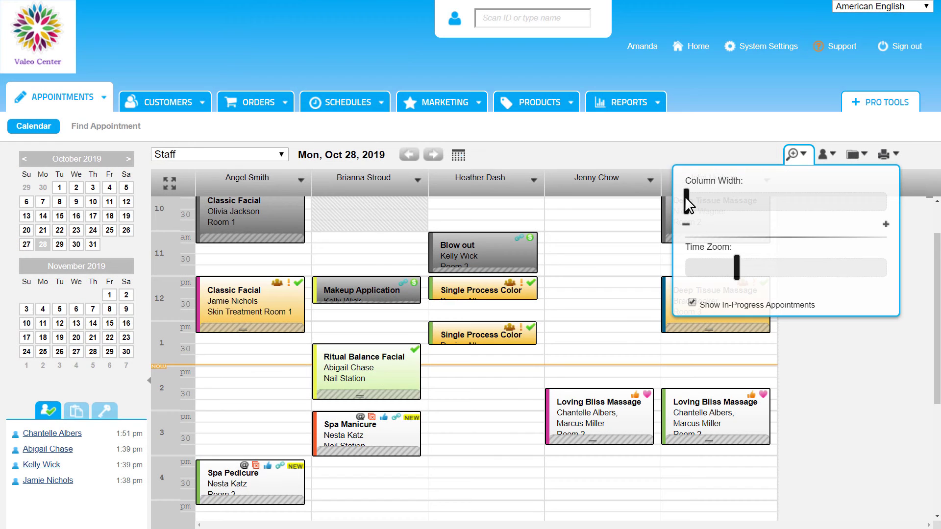
pyautogui.click(688, 199)
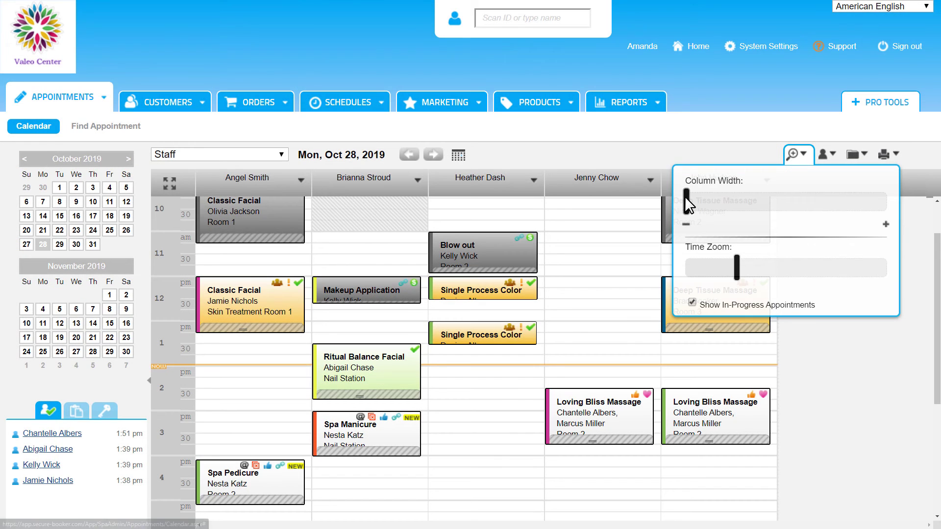
pyautogui.moveTo(689, 198)
pyautogui.mouseDown()
pyautogui.moveTo(717, 198)
pyautogui.moveTo(684, 200)
pyautogui.mouseUp()
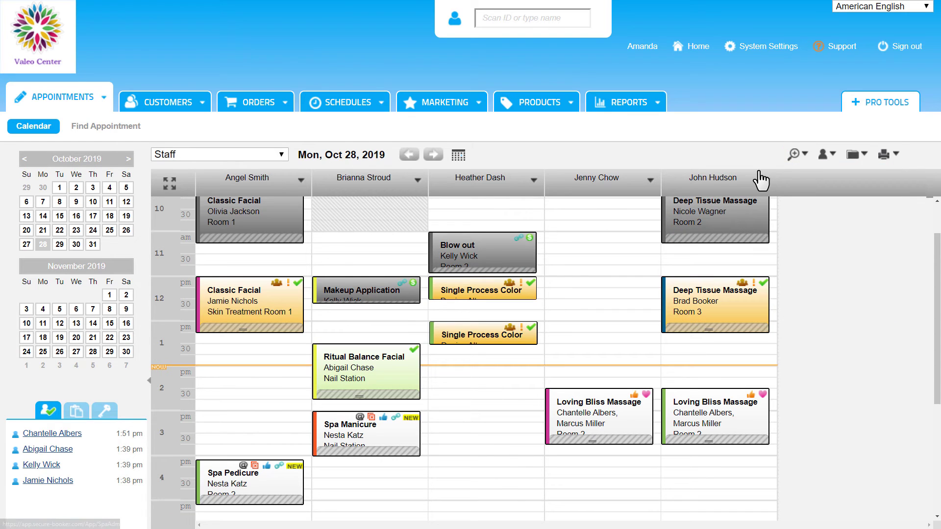
pyautogui.click(803, 155)
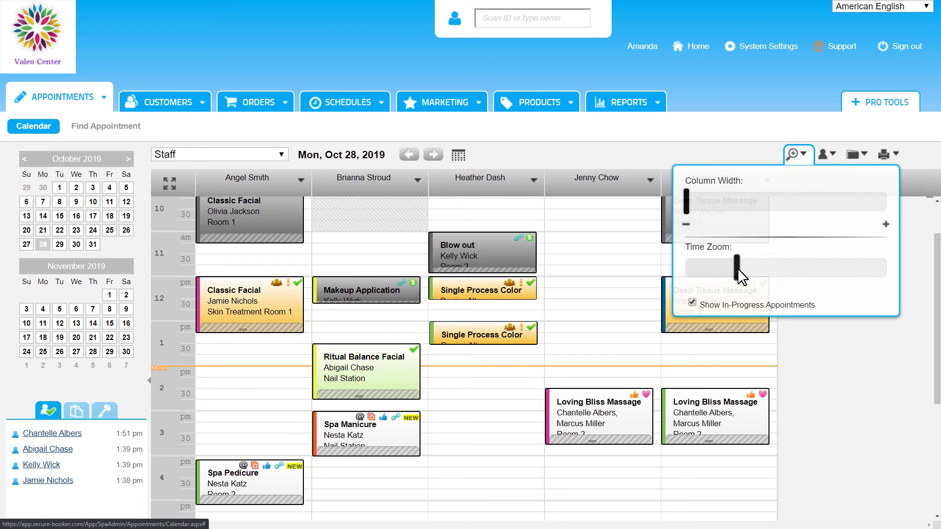
pyautogui.moveTo(737, 269); pyautogui.dragTo(696, 273)
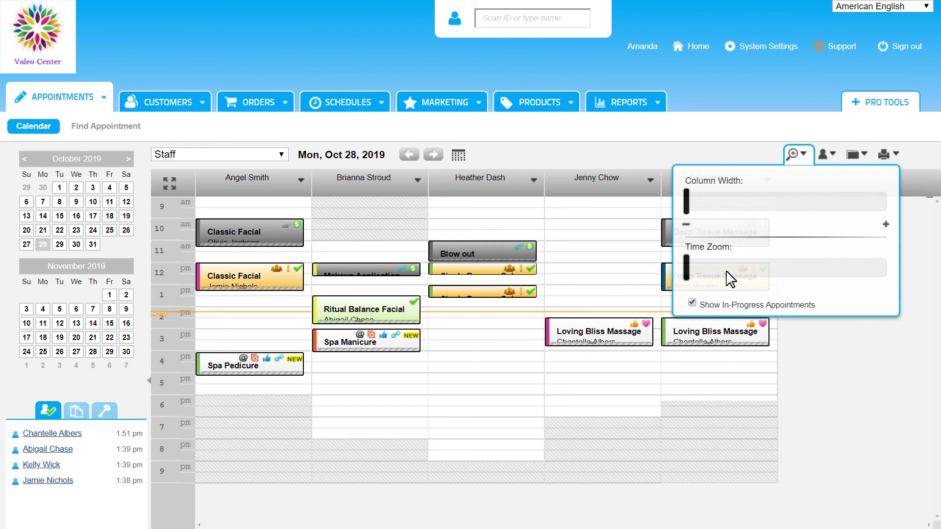
pyautogui.click(741, 274)
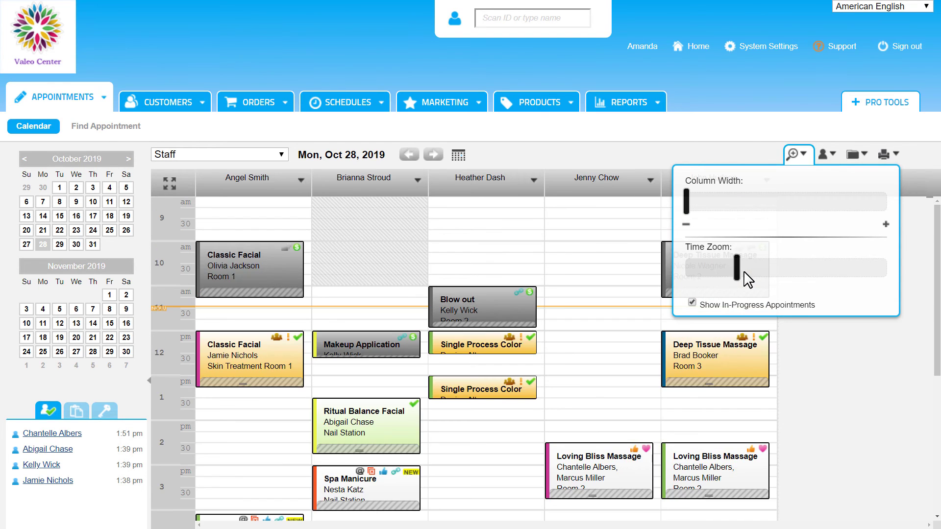
pyautogui.click(786, 275)
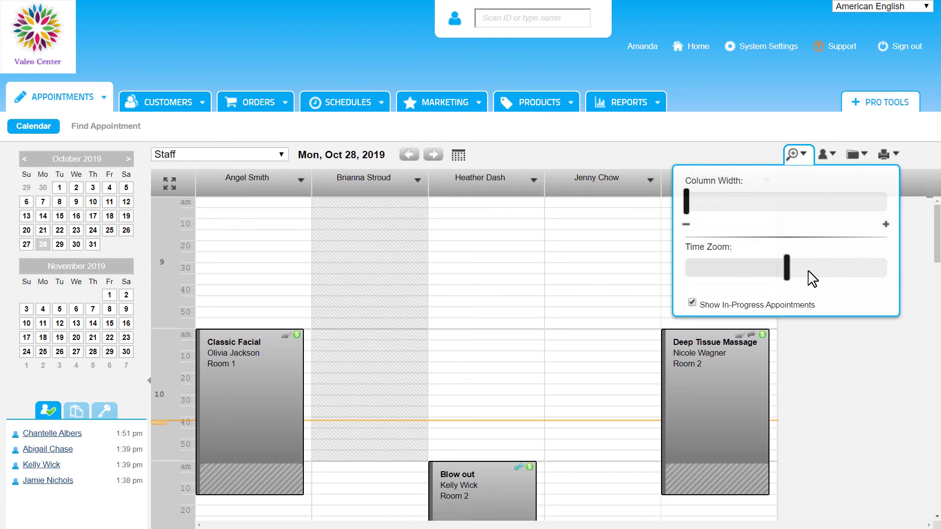
pyautogui.click(838, 277)
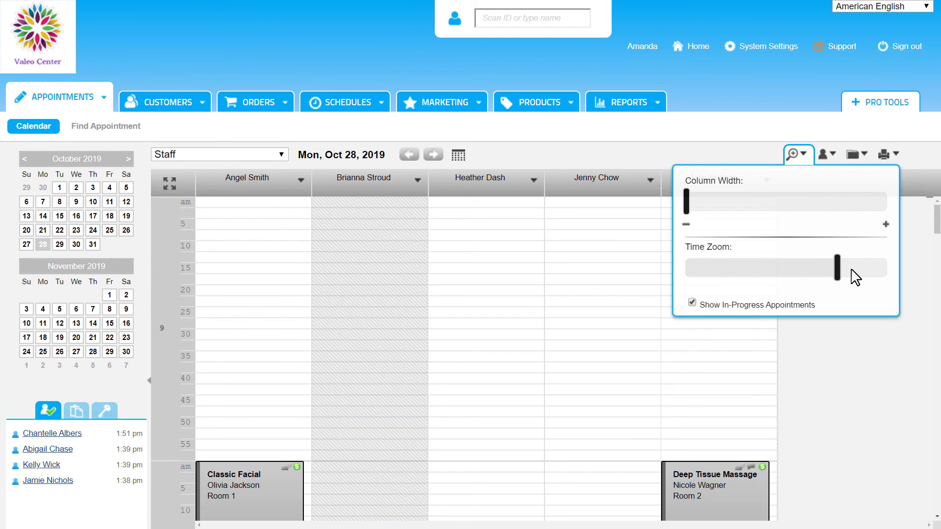
pyautogui.click(769, 274)
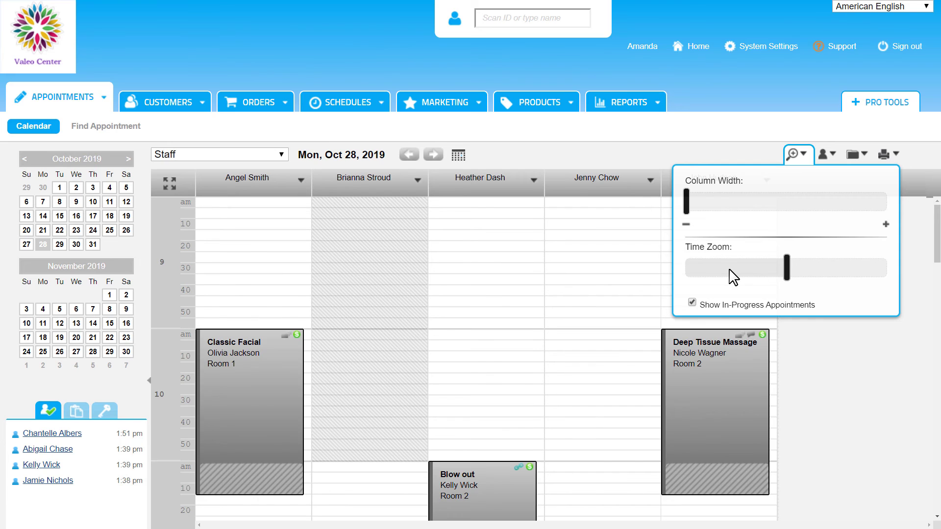
pyautogui.click(730, 277)
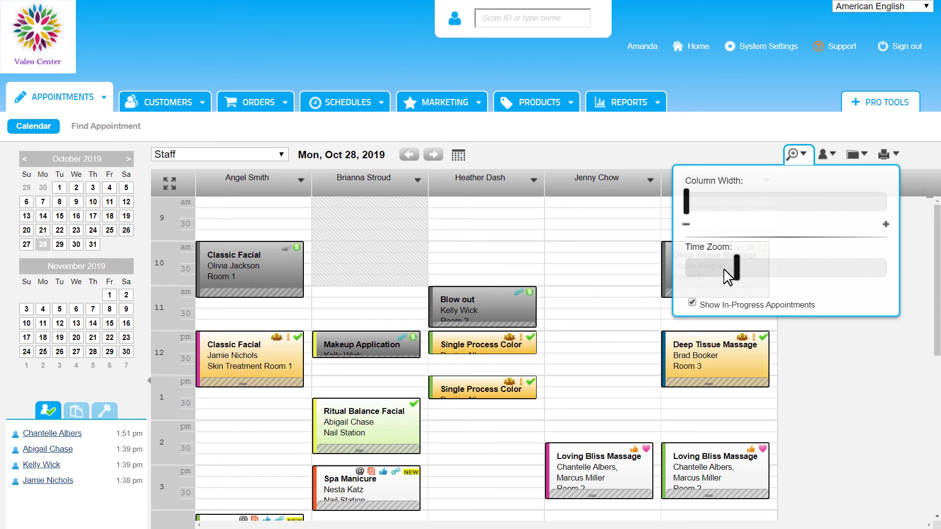
pyautogui.click(805, 155)
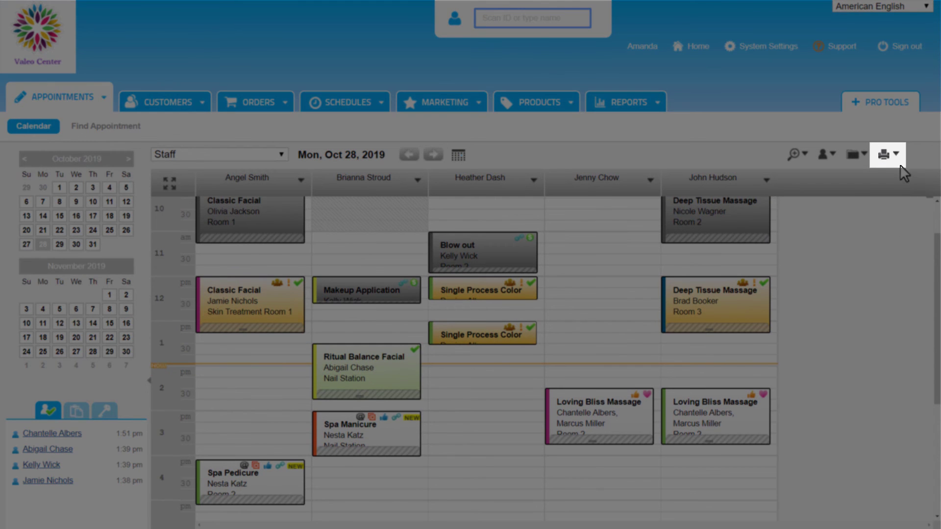
# Step: Show the print menu: Print Calendar, Staff Itinerary, Appointments, or All Customer Itineraries
pyautogui.click(897, 155)
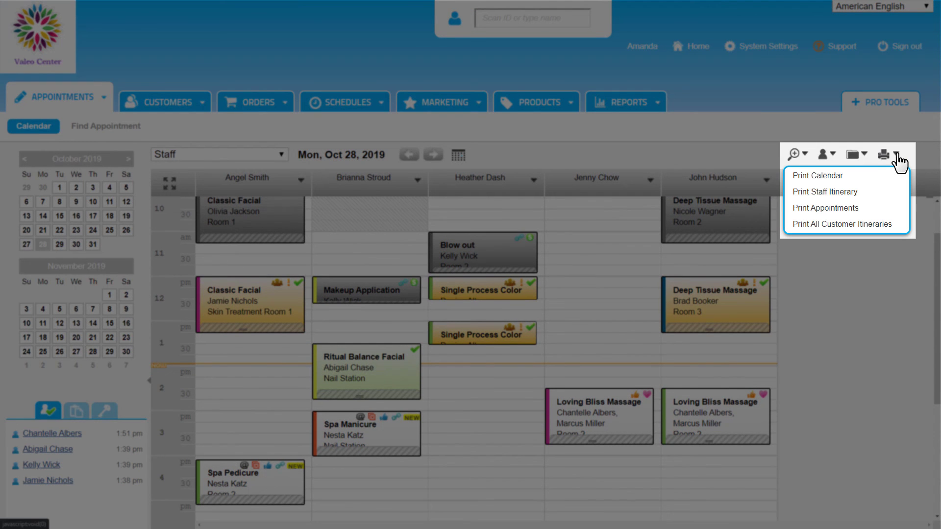